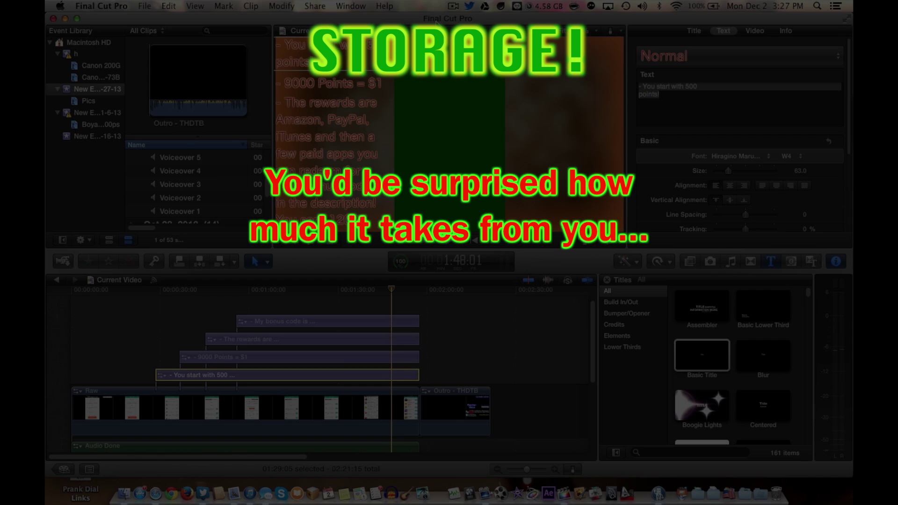
# Inspect the green frame at 1:48:01 by moving the playhead onto the app footage and back.
pyautogui.click(759, 5)
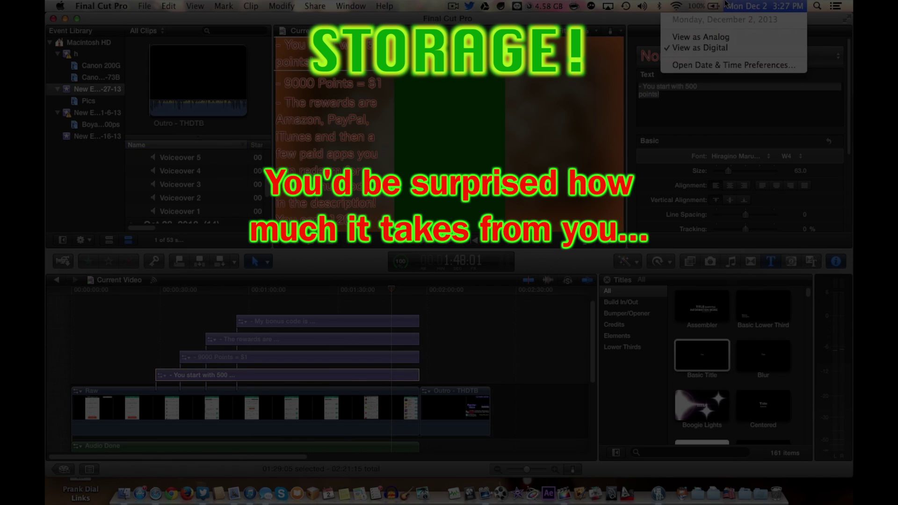
pyautogui.click(759, 5)
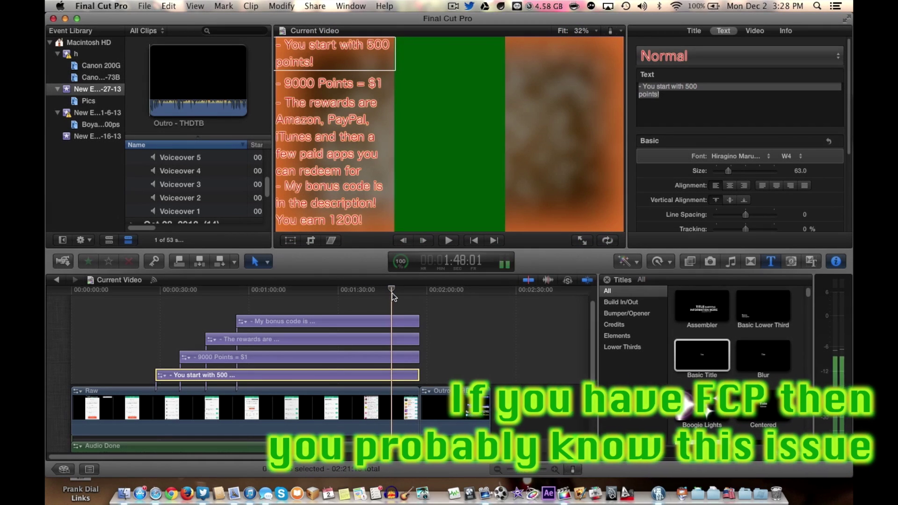
pyautogui.click(392, 293)
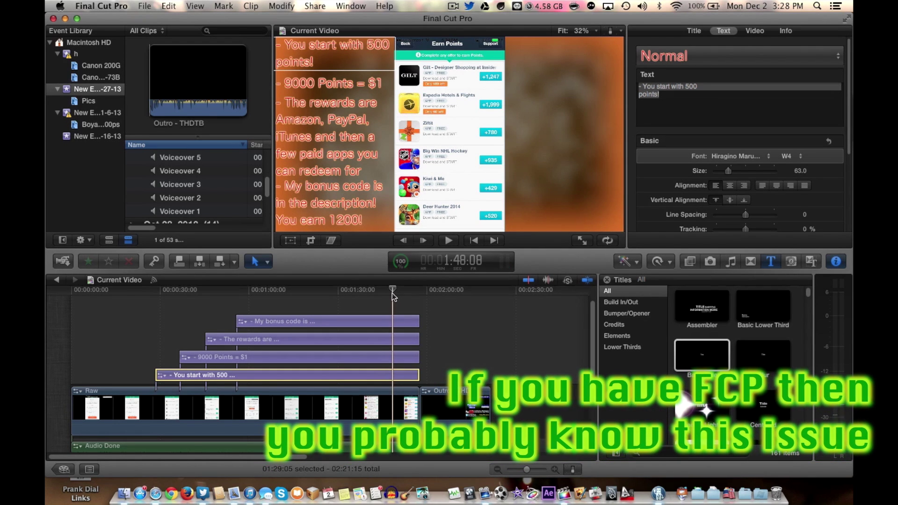
pyautogui.click(392, 293)
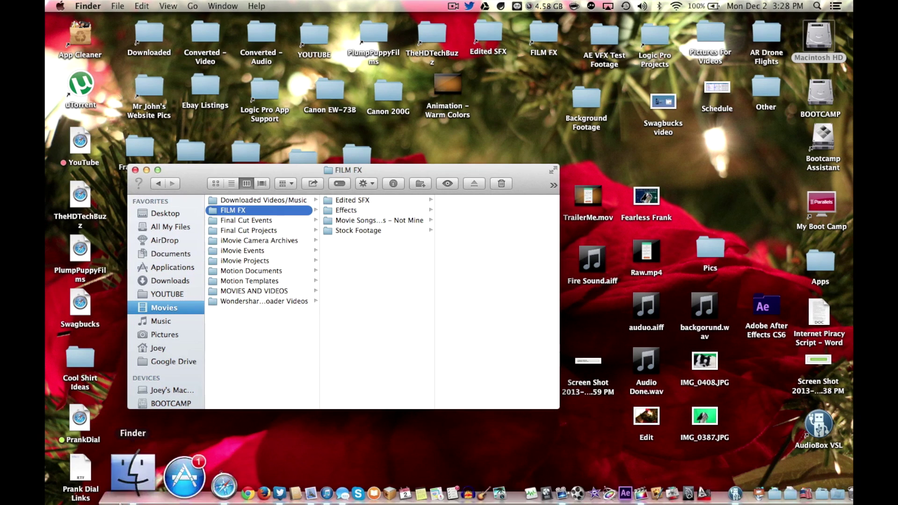
# Go to Final Cut Projects > Current Video 2 > Render Files > High Quality Media and select every render folder.
pyautogui.click(250, 221)
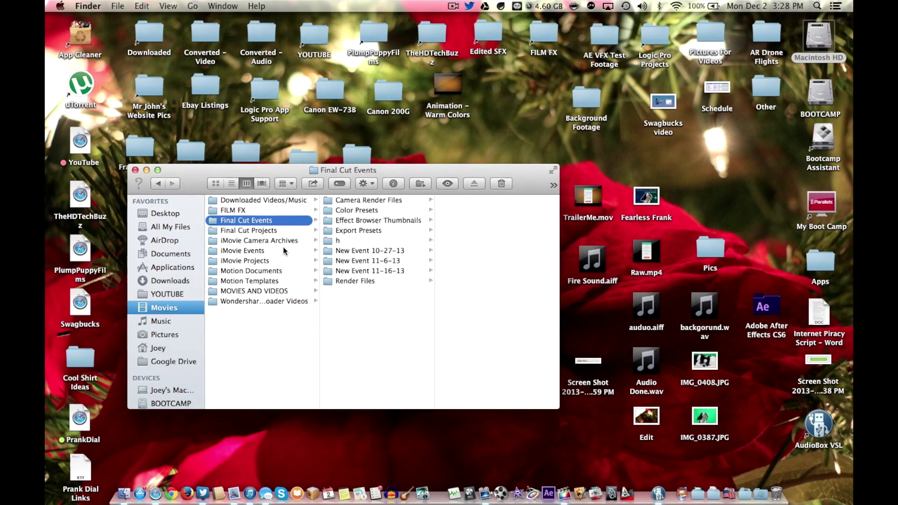
pyautogui.click(269, 230)
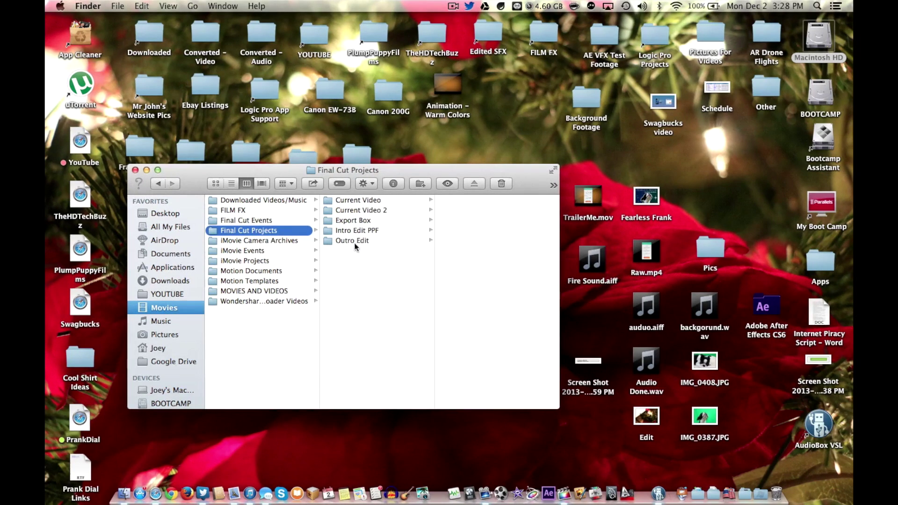
pyautogui.click(369, 211)
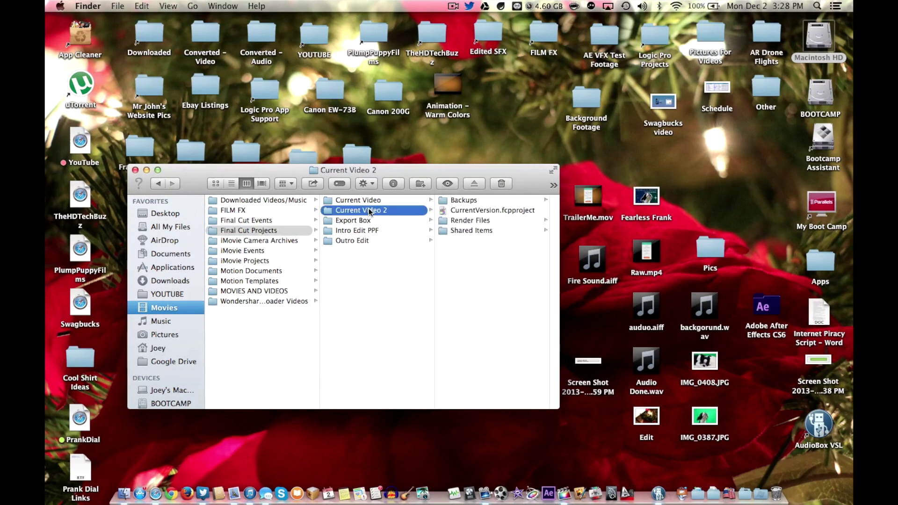
pyautogui.click(463, 220)
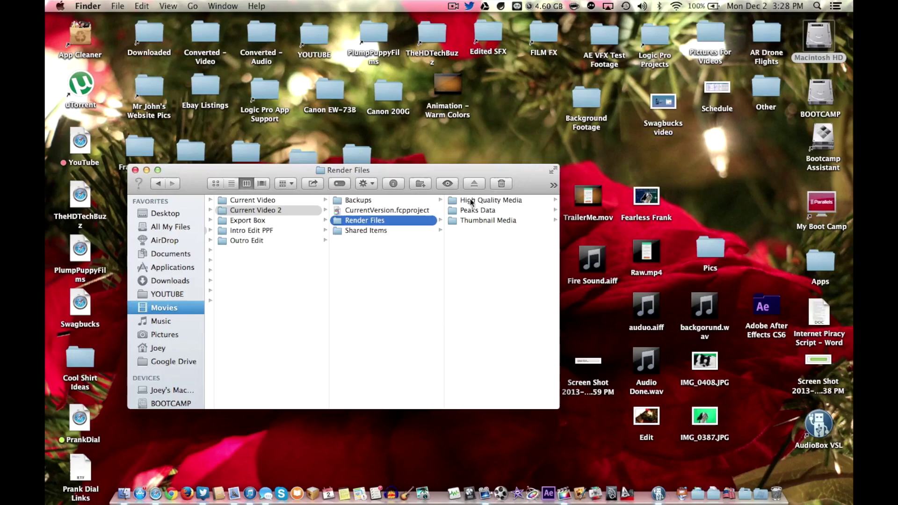
pyautogui.click(473, 200)
pyautogui.click(466, 209)
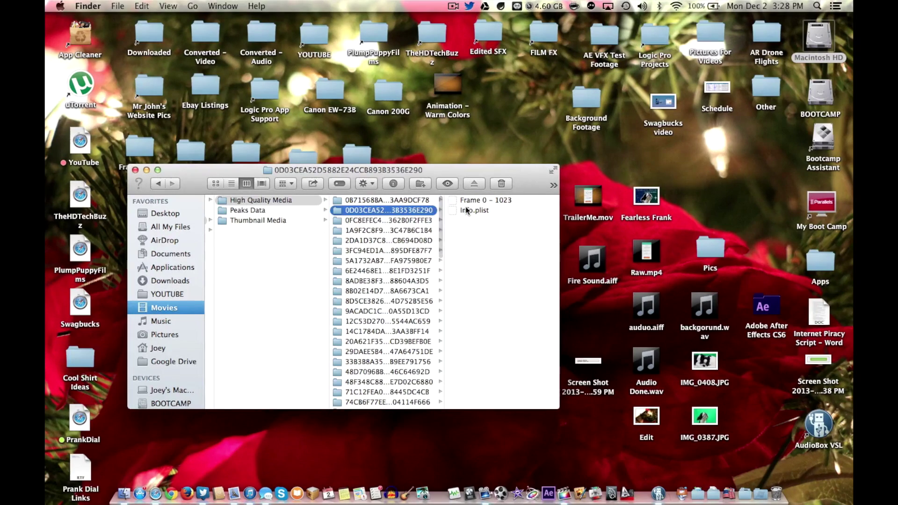
pyautogui.hotkey('shift', 'Down')
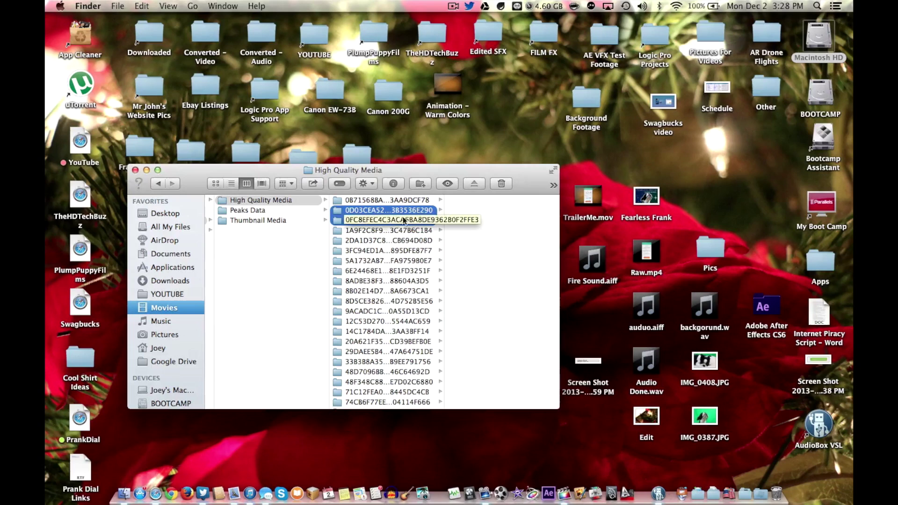
pyautogui.press('super+a')
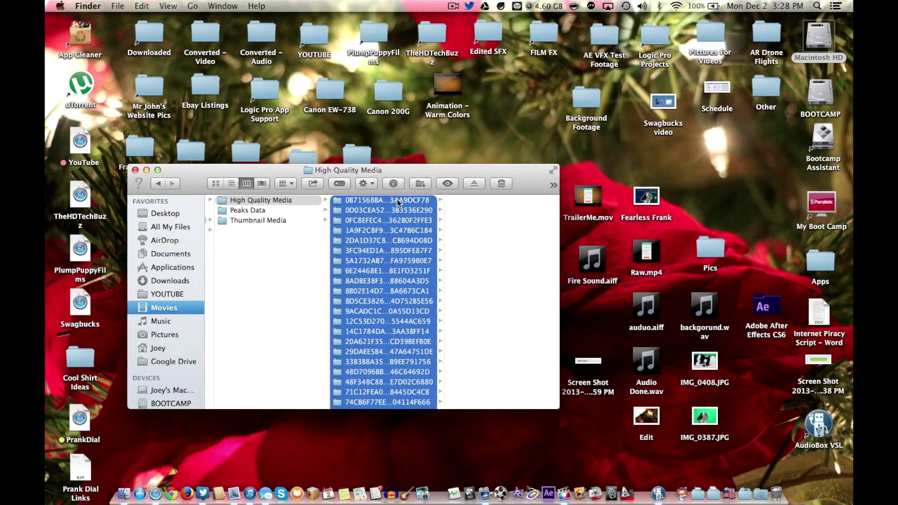
# Bring up actions for the 71 selected render folders, then select all 14 Peaks Data folders.
pyautogui.rightClick(386, 261)
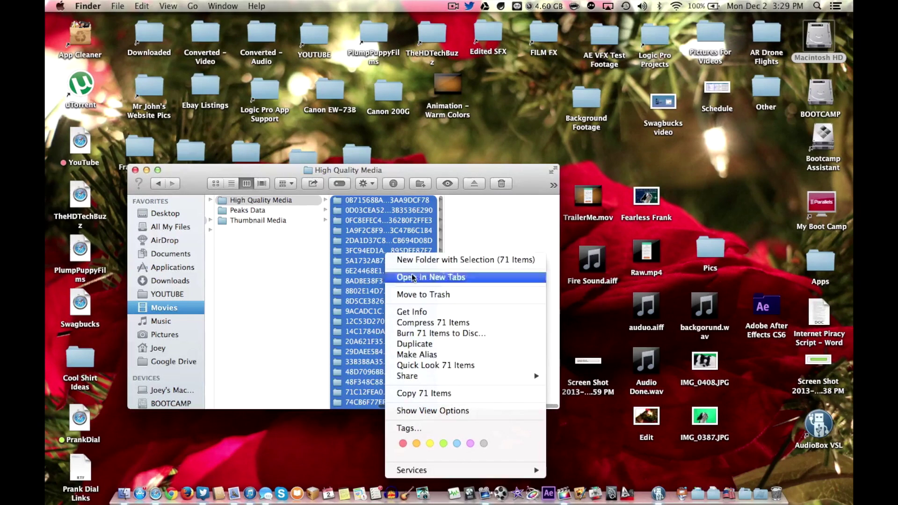
pyautogui.click(280, 260)
pyautogui.click(292, 211)
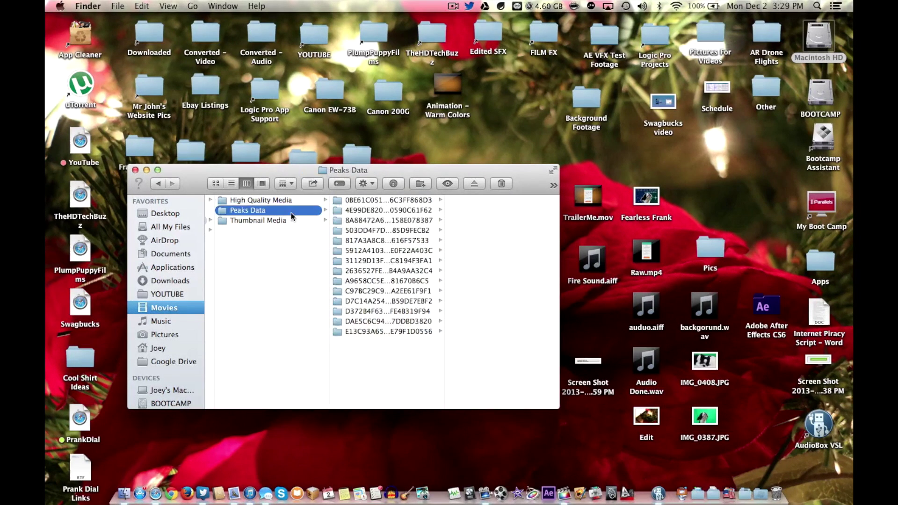
pyautogui.click(366, 206)
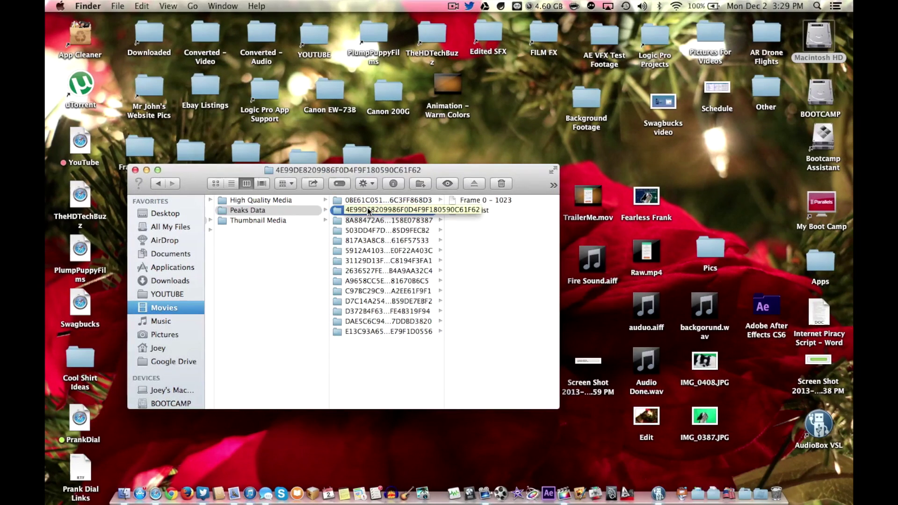
pyautogui.hotkey('shift', 'Down')
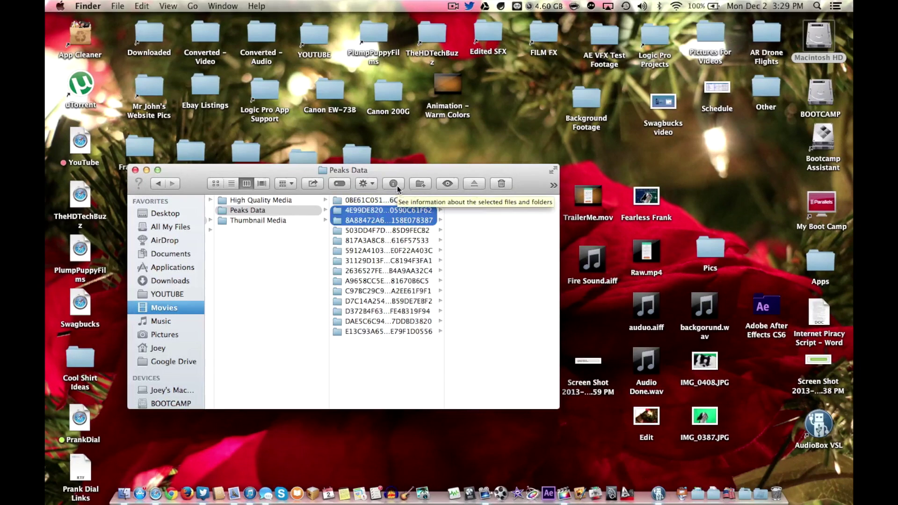
pyautogui.press('super+a')
# Bring up actions for the 14 Peaks Data folders, then return to the Current Video 2 folder.
pyautogui.rightClick(387, 214)
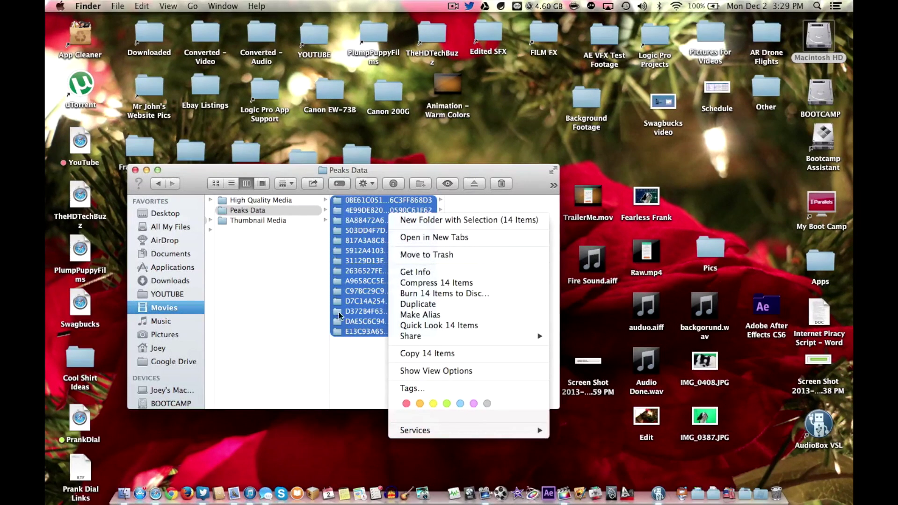
pyautogui.click(284, 288)
pyautogui.click(285, 287)
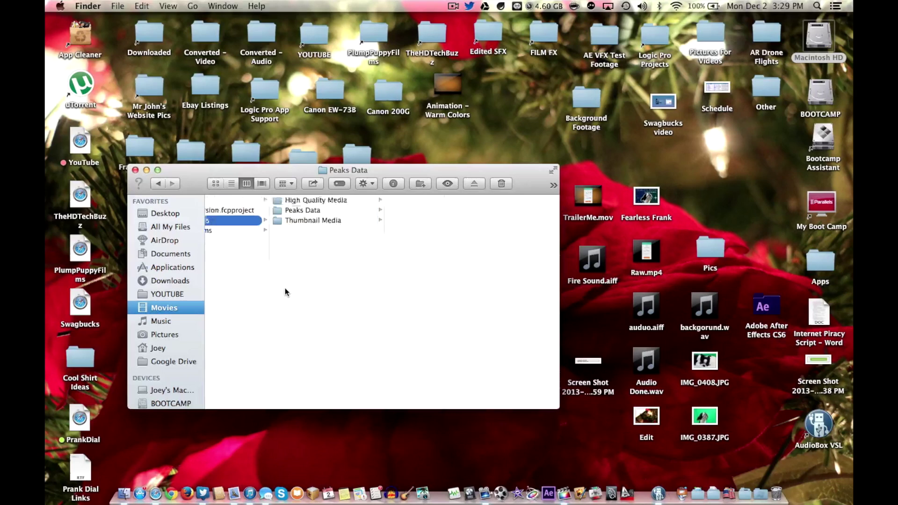
pyautogui.click(250, 279)
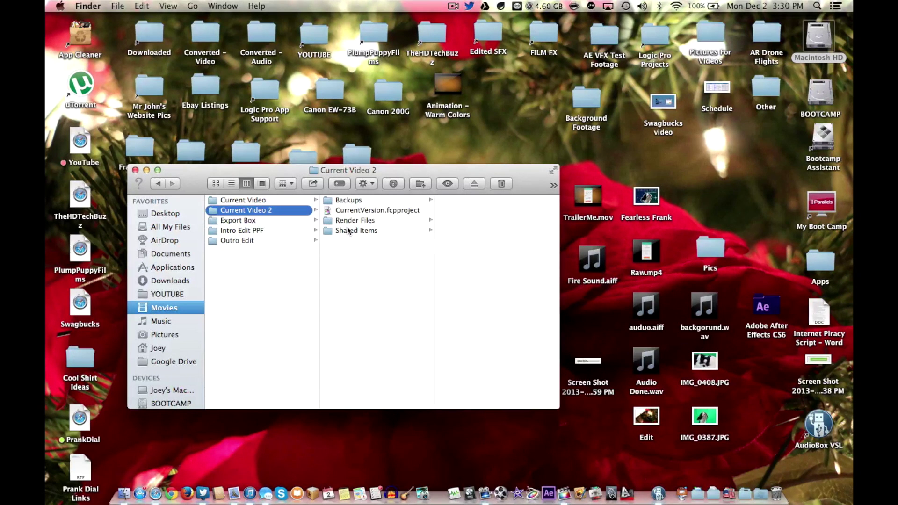
# Browse Final Cut Projects and Final Cut Events in column view, then bring up the Trash's Dock menu.
pyautogui.hscroll(-5, 347, 227)
pyautogui.click(260, 229)
pyautogui.click(260, 221)
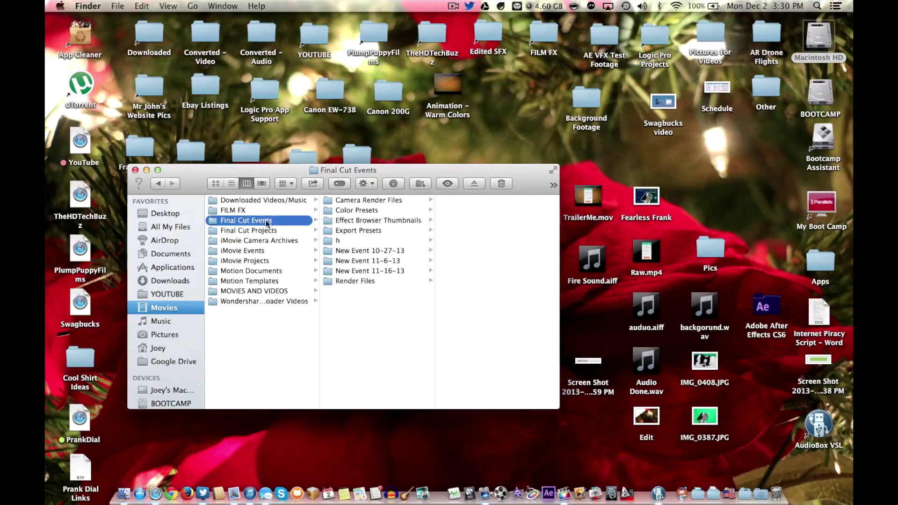
pyautogui.click(264, 240)
pyautogui.click(262, 230)
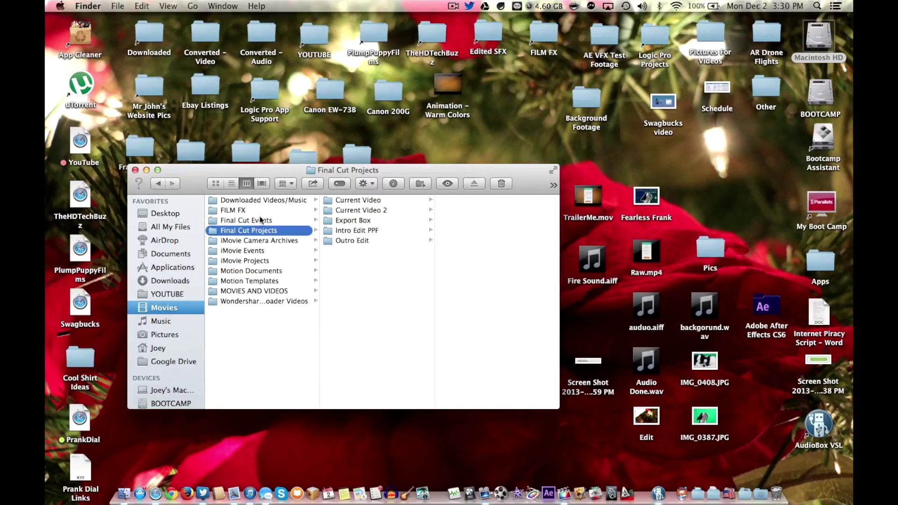
pyautogui.click(260, 219)
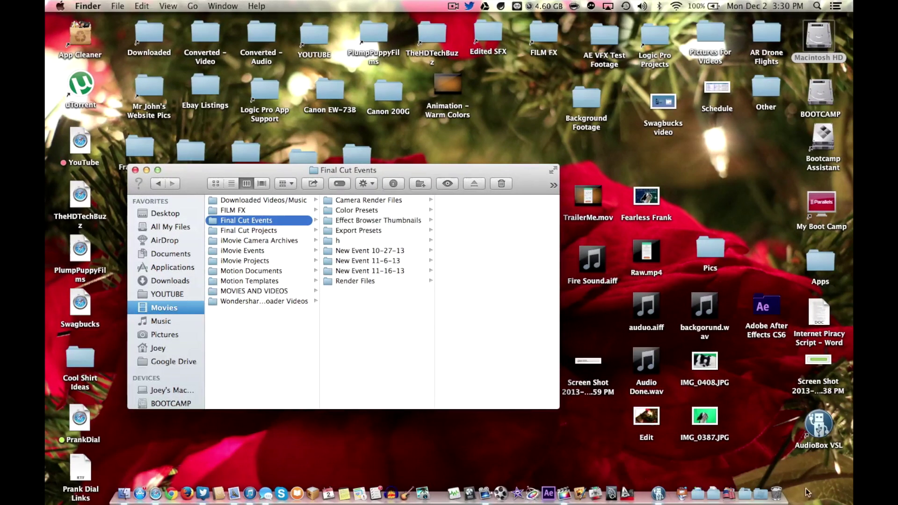
pyautogui.rightClick(773, 491)
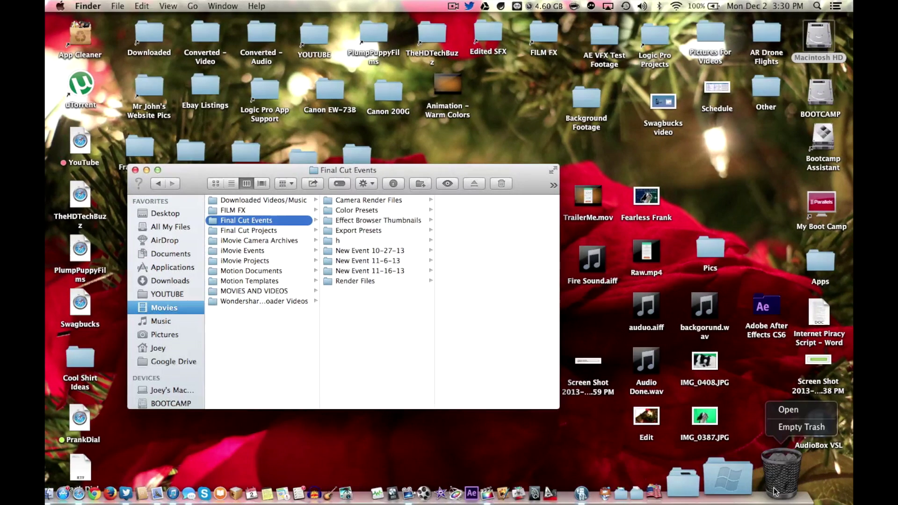
# Empty the Trash and confirm in Macintosh HD's Get Info that about 215.9 GB is available.
pyautogui.click(801, 427)
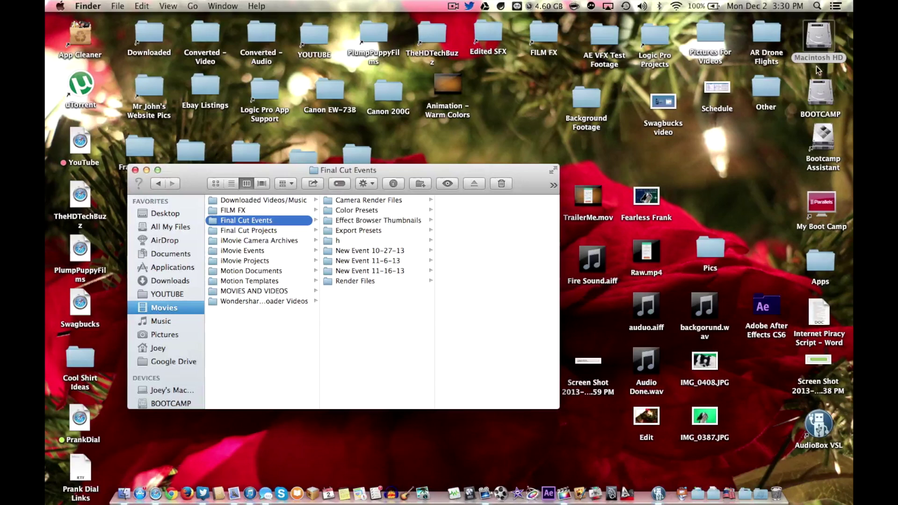
pyautogui.rightClick(820, 31)
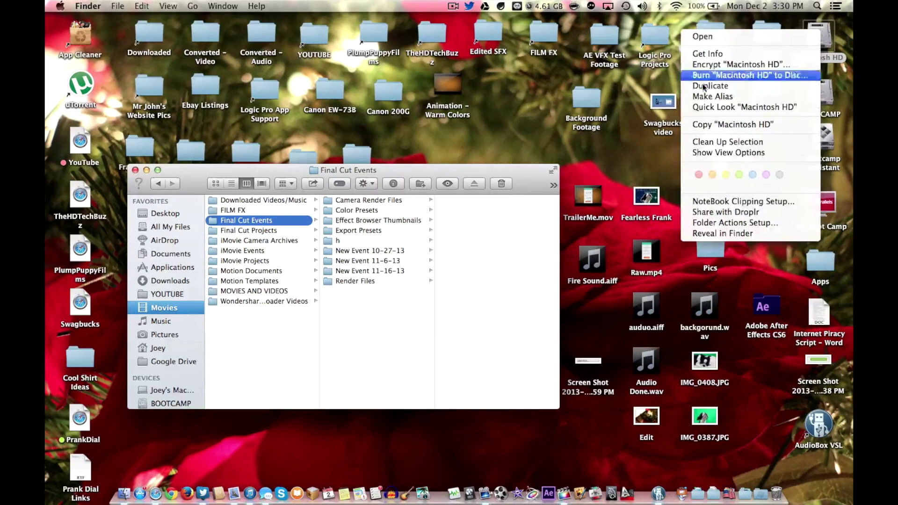
pyautogui.click(707, 54)
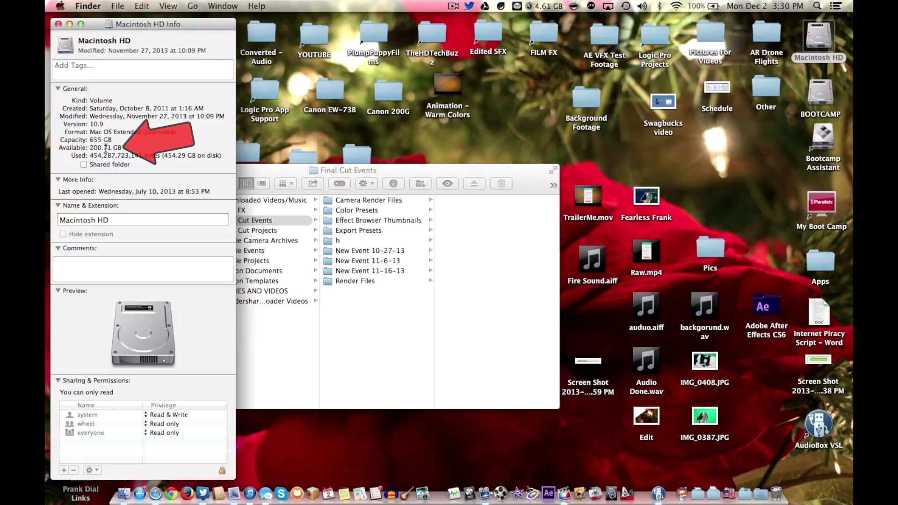
pyautogui.click(58, 24)
pyautogui.rightClick(776, 493)
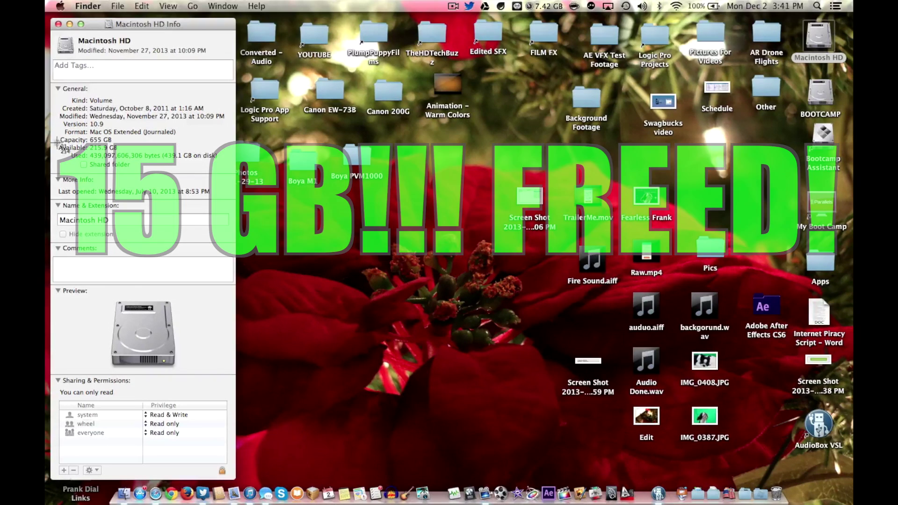
pyautogui.moveTo(58, 140); pyautogui.dragTo(179, 153)
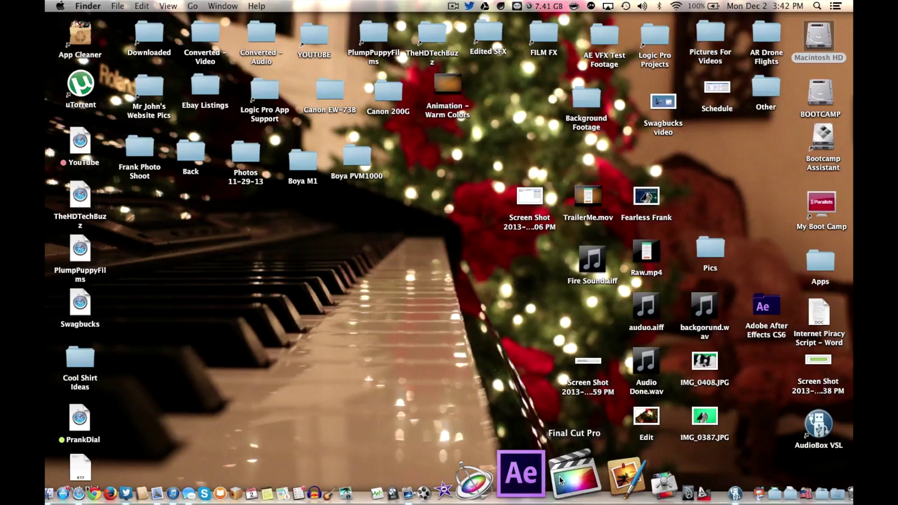
# Launch Final Cut Pro from the Dock with the Current Video project loaded.
pyautogui.click(561, 480)
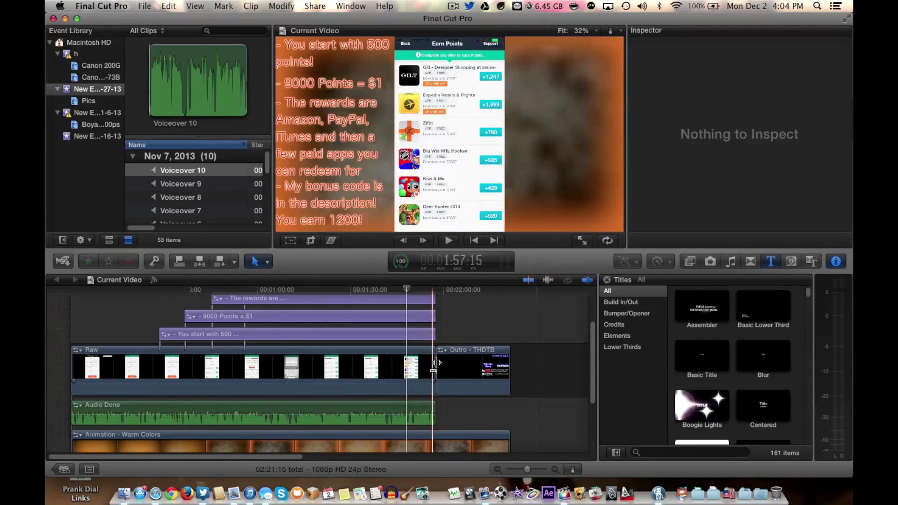
# Quick Look TrailerMe.mov on the Finder desktop, scrub to the rewards screen, then close the preview.
pyautogui.hotkey('ctrl', 'Right')
pyautogui.click(591, 196)
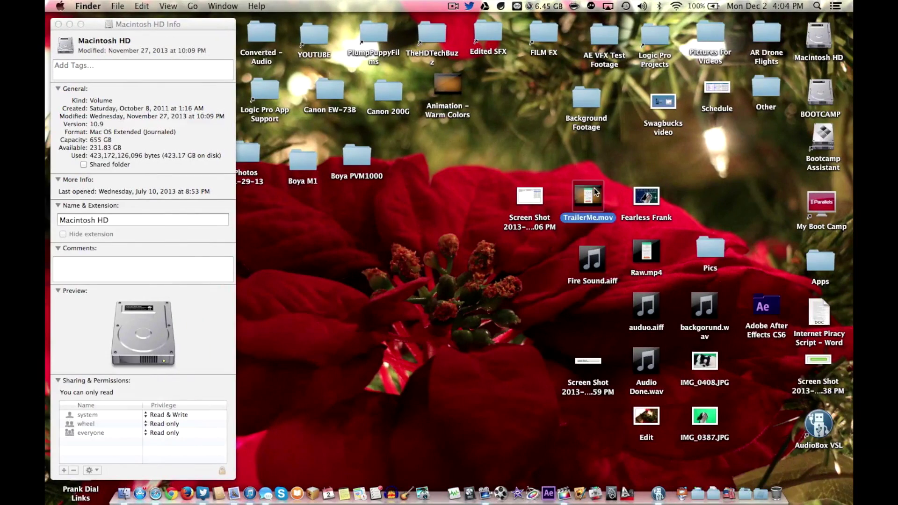
pyautogui.press('space')
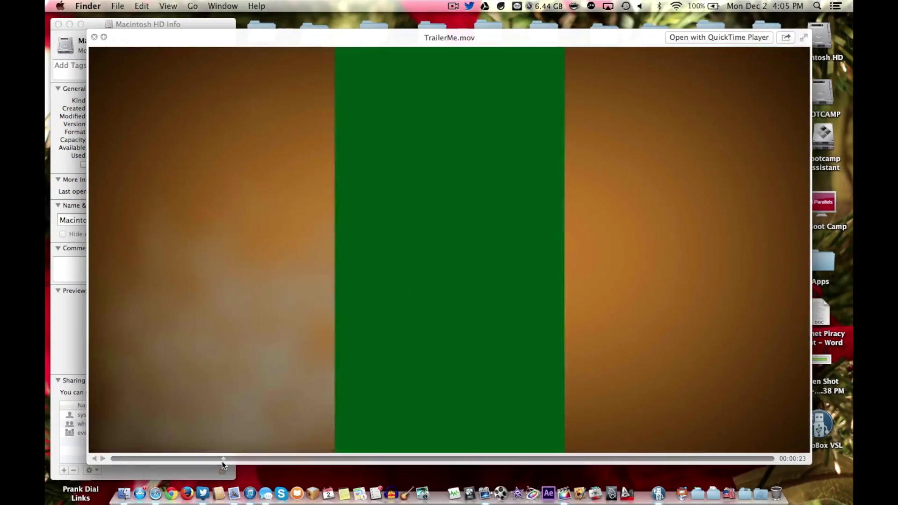
pyautogui.moveTo(222, 461); pyautogui.dragTo(115, 457)
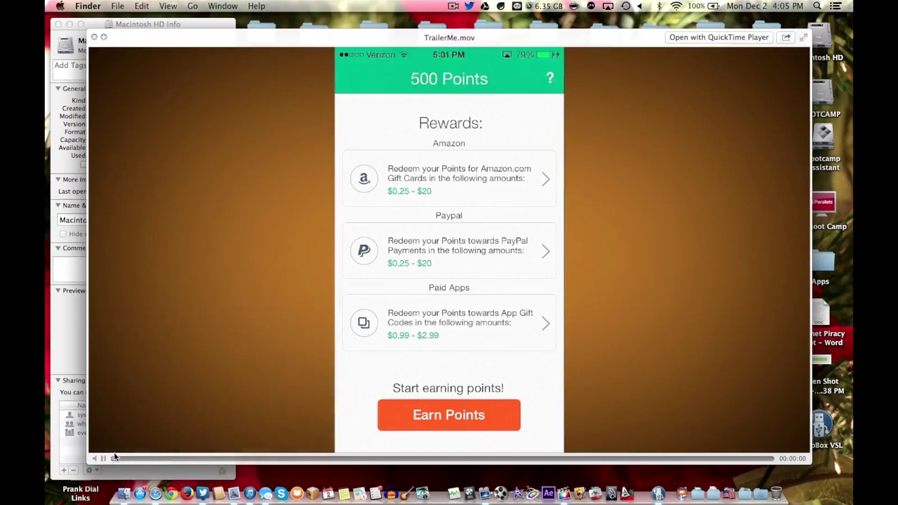
pyautogui.click(94, 37)
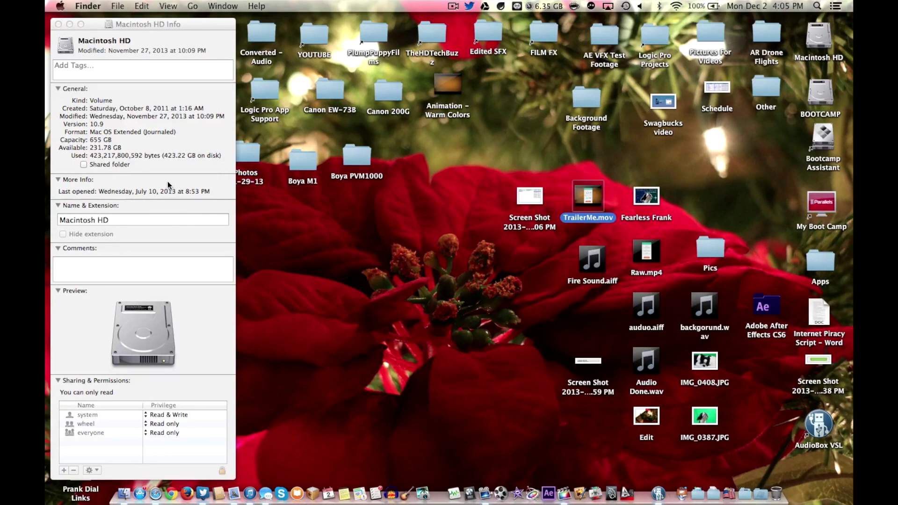
# Bring the Macintosh HD Info window forward and close it.
pyautogui.click(95, 145)
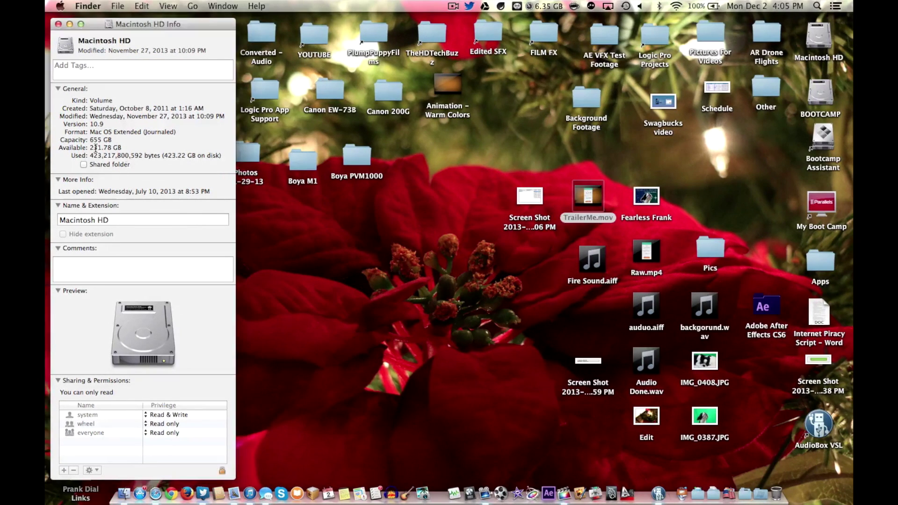
pyautogui.click(58, 24)
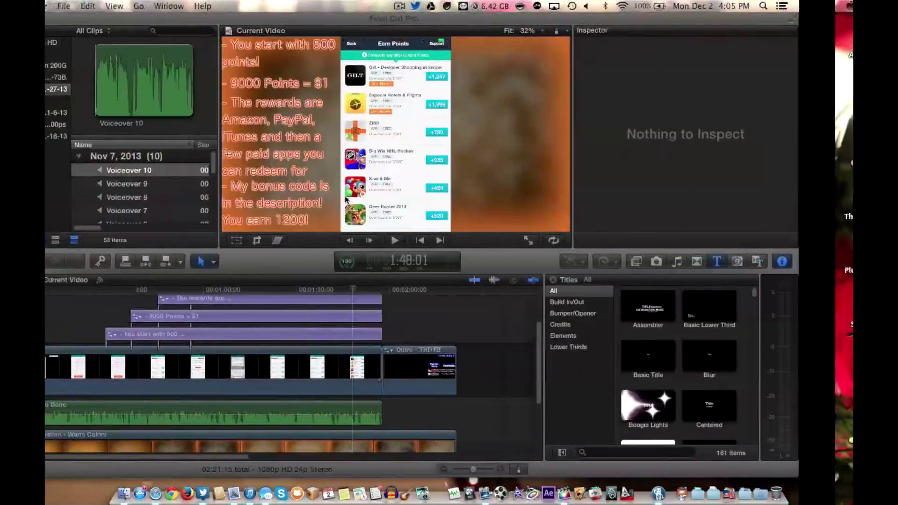